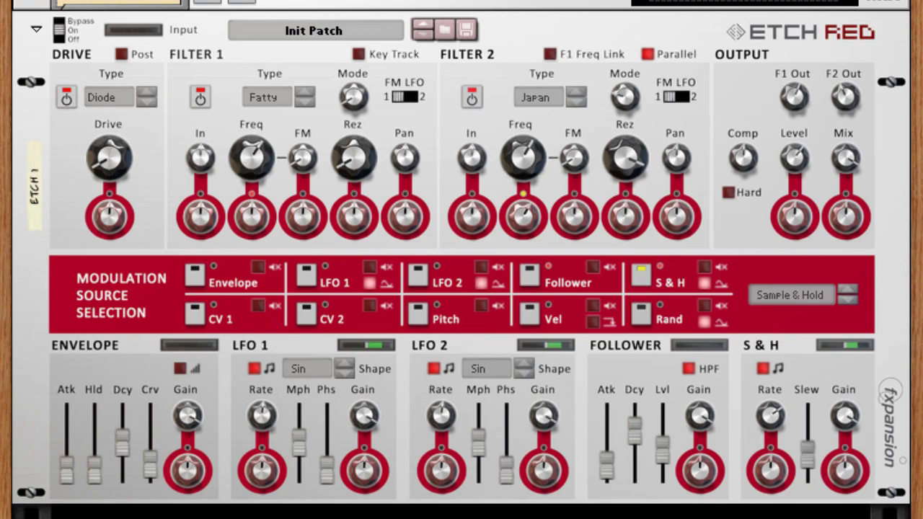
{"action": "key", "text": "Tab"}
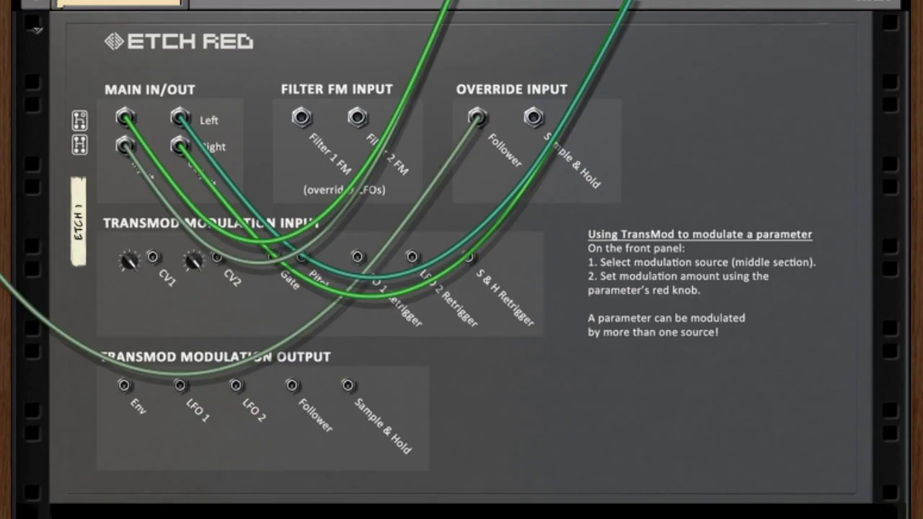
{"action": "key", "text": "Tab"}
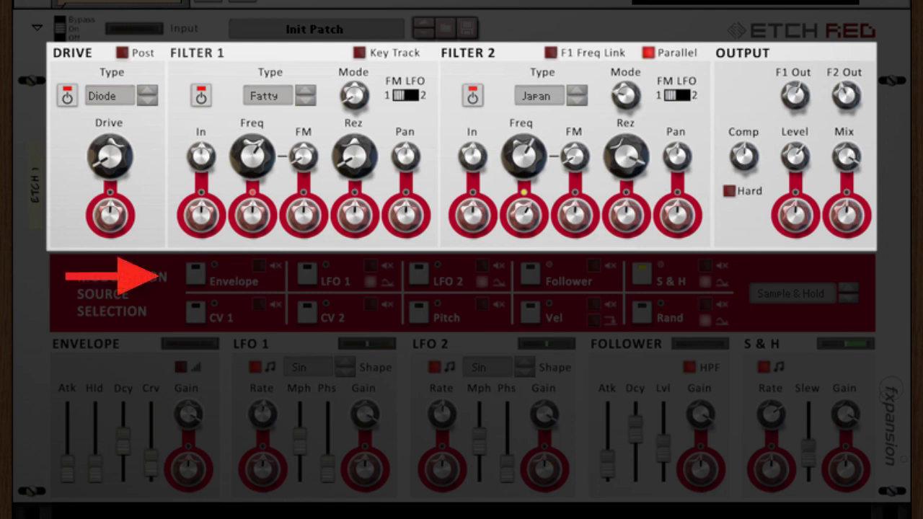
{"action": "left_click", "coordinate": [120, 52]}
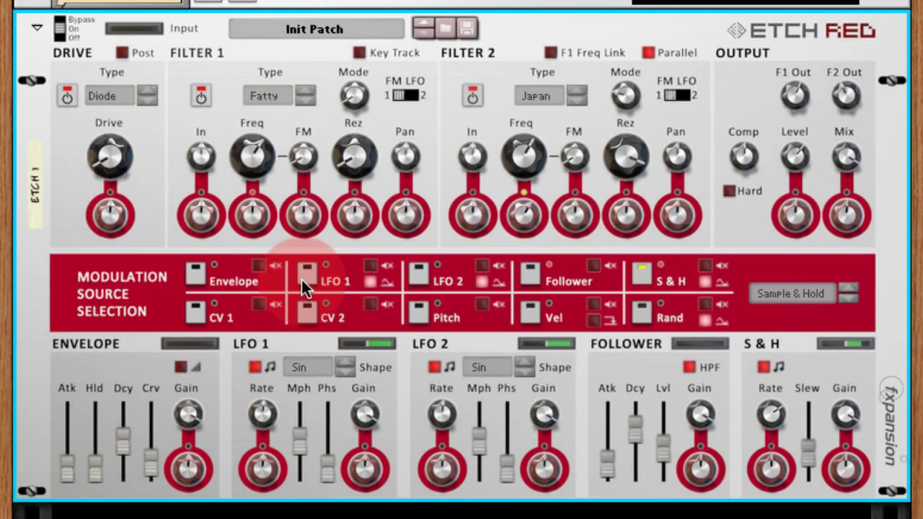
Modulate Filter 1's frequency with LFO 1, comparing that knob's amount with the one stored for LFO 2.
{"action": "left_click", "coordinate": [301, 280]}
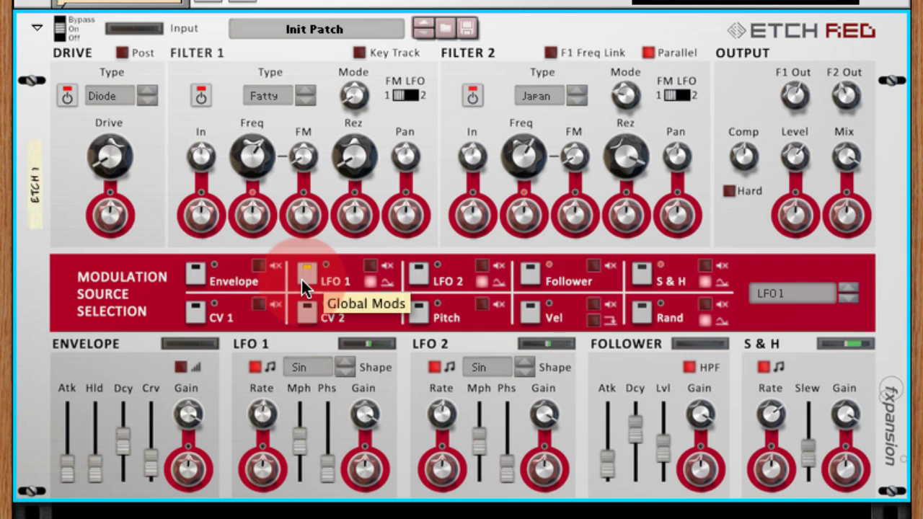
{"action": "mouse_move", "coordinate": [261, 215]}
{"action": "left_click_drag", "start_coordinate": [262, 214], "coordinate": [277, 231]}
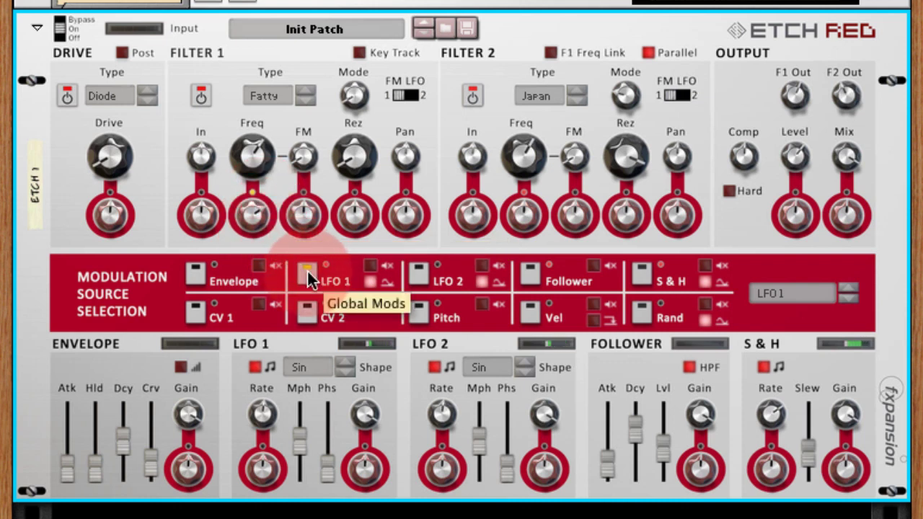
{"action": "left_click", "coordinate": [422, 272]}
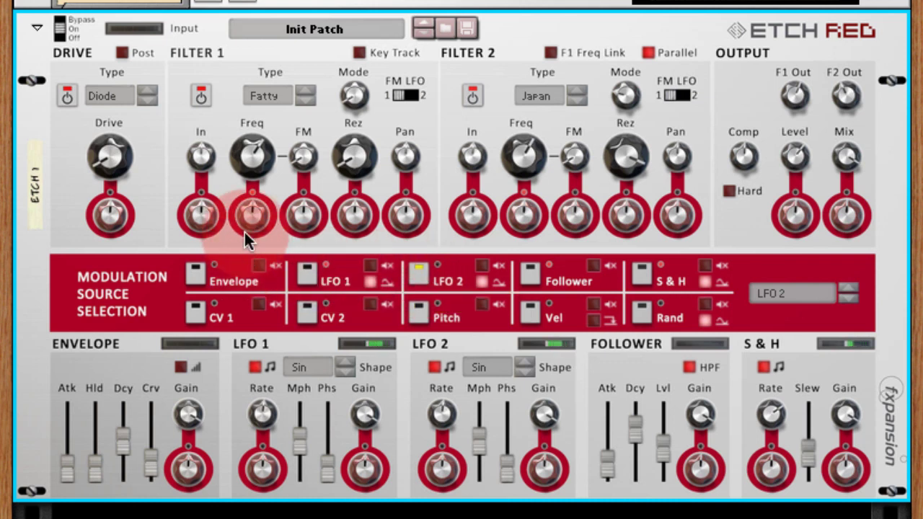
{"action": "left_click", "coordinate": [303, 271]}
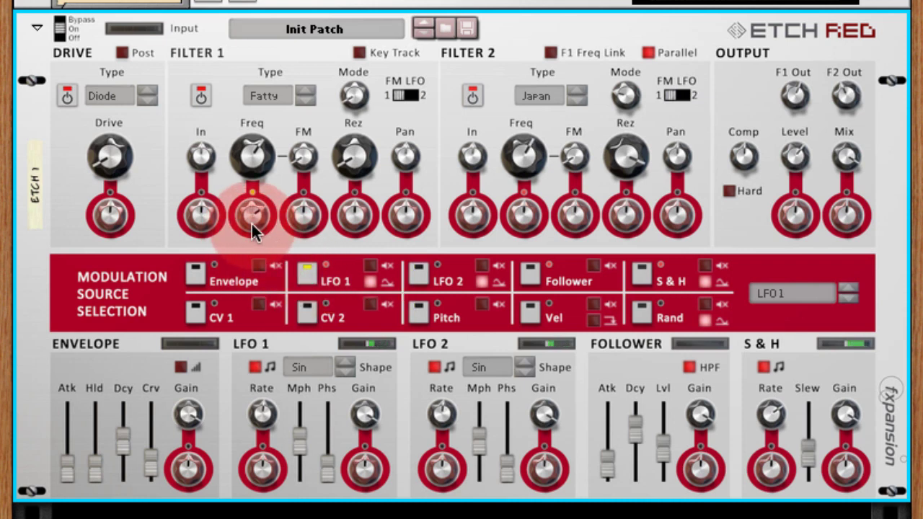
Delete the Etch Red from the Synth channel, removing only the selected device and keeping the rest of its group.
{"action": "scroll", "coordinate": [252, 222], "scroll_direction": "up", "scroll_amount": 8}
{"action": "scroll", "coordinate": [252, 222], "scroll_direction": "down", "scroll_amount": 6}
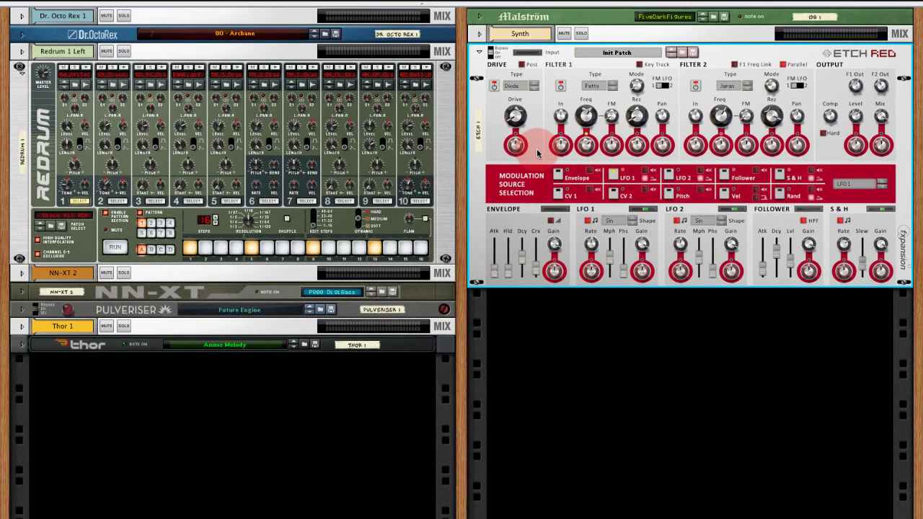
{"action": "key", "text": "Delete"}
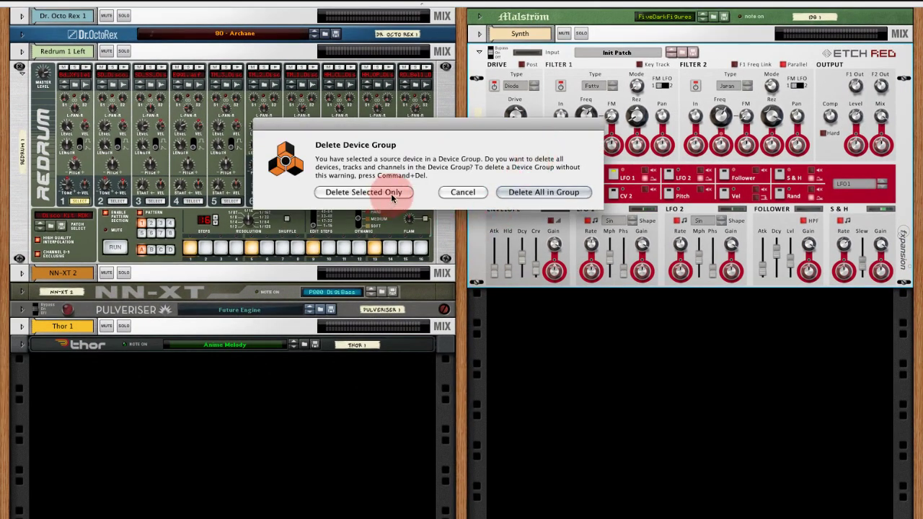
{"action": "left_click", "coordinate": [364, 192]}
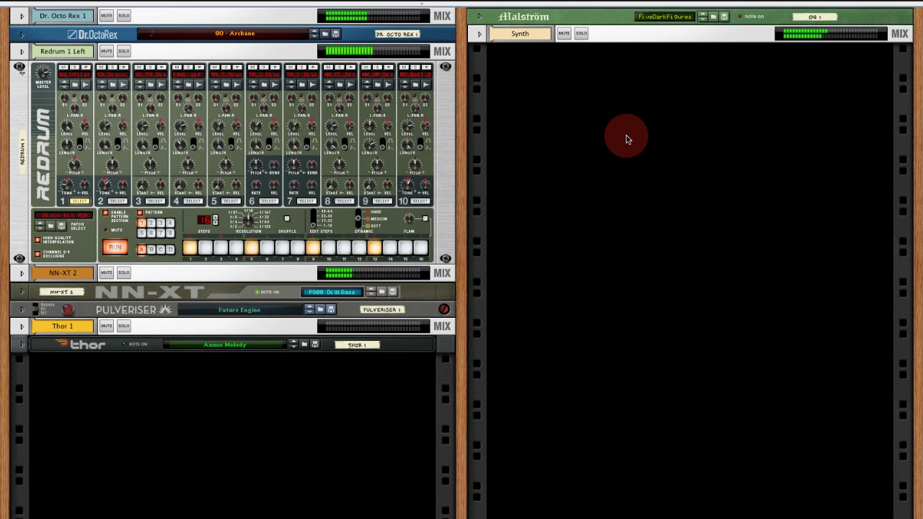
Stop playback, add an Etch Red Dual Filter to the Malström and set Filter 1's frequency to 28000 Hz.
{"action": "key", "text": "space"}
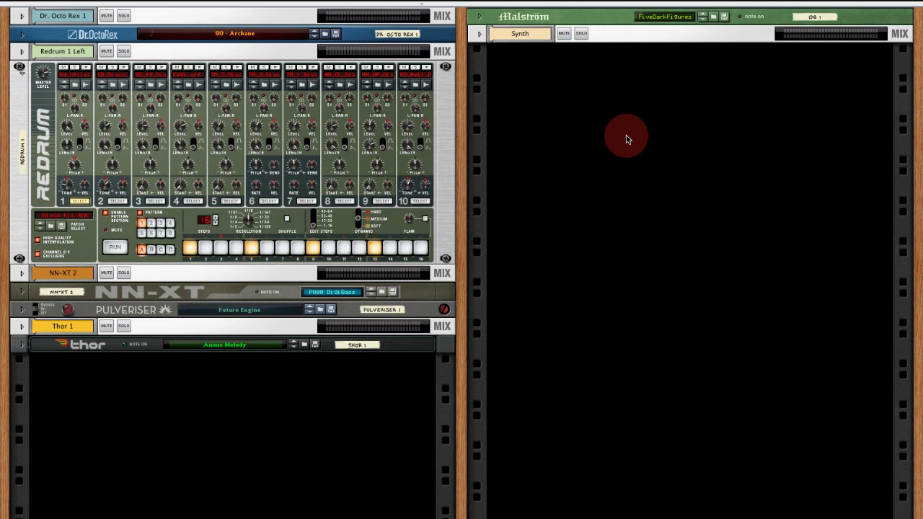
{"action": "right_click", "coordinate": [611, 25]}
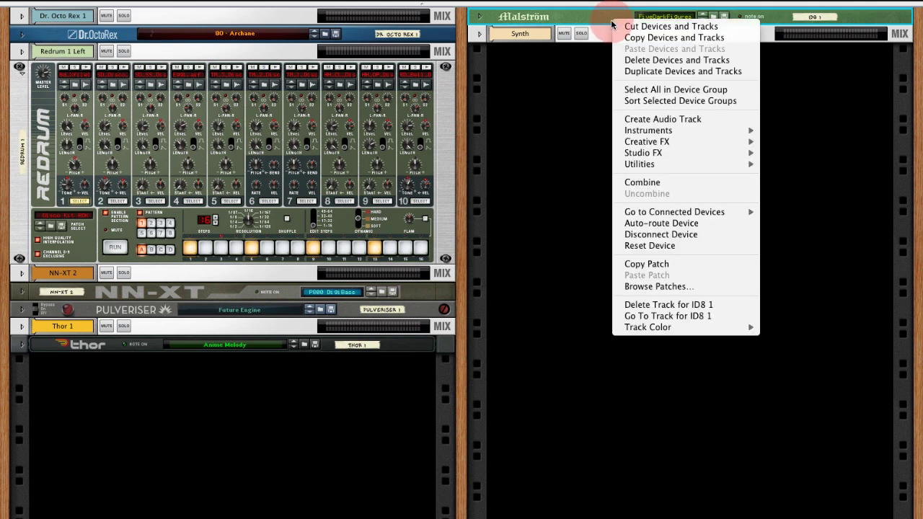
{"action": "mouse_move", "coordinate": [696, 152]}
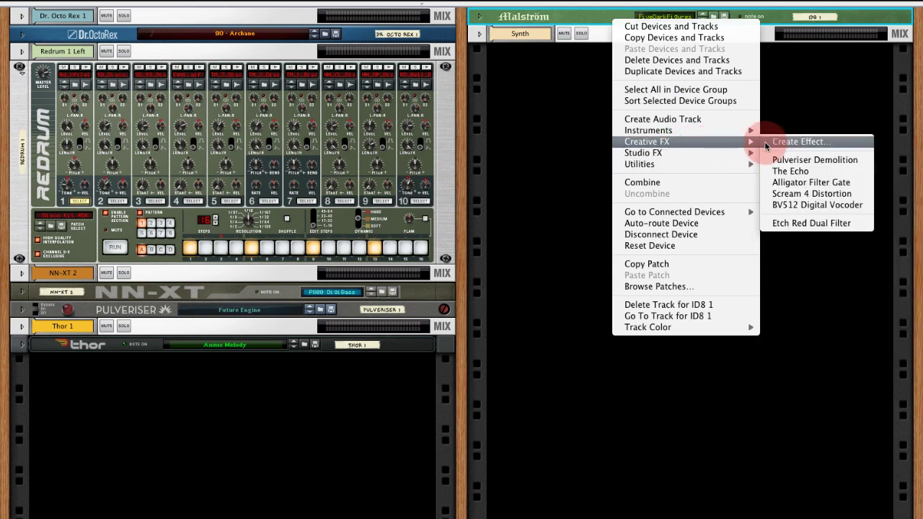
{"action": "left_click", "coordinate": [808, 223]}
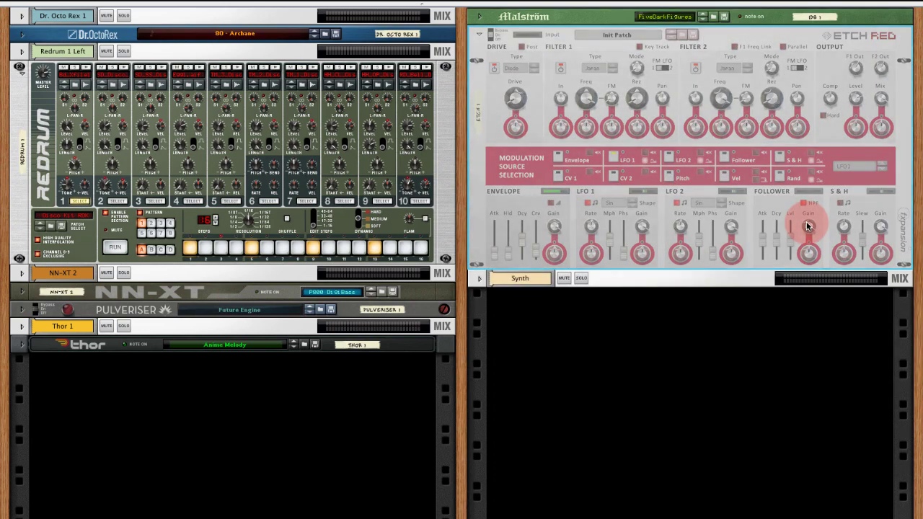
{"action": "key", "text": "Tab"}
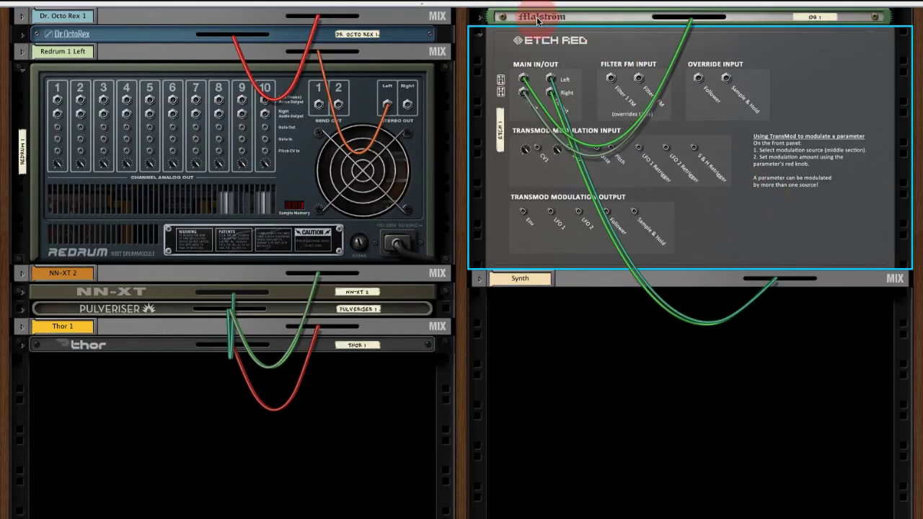
{"action": "key", "text": "Tab"}
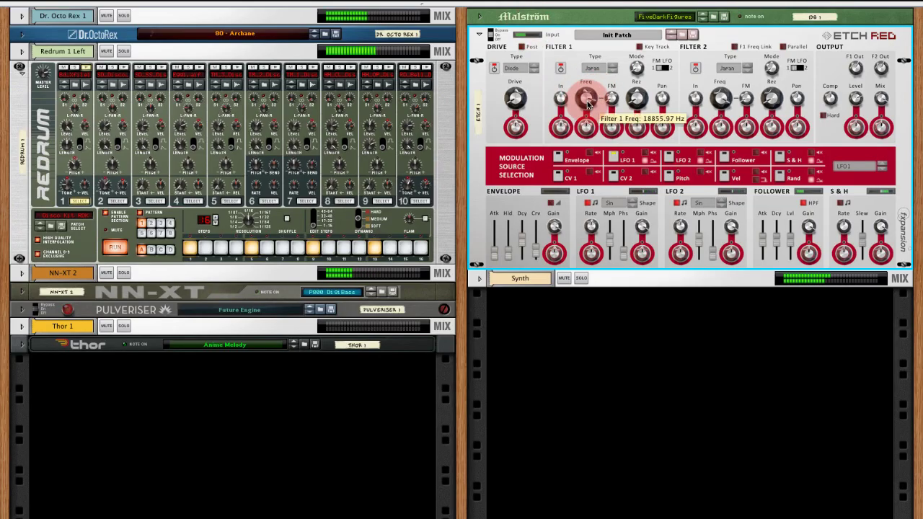
{"action": "left_click_drag", "start_coordinate": [588, 117], "coordinate": [585, 101]}
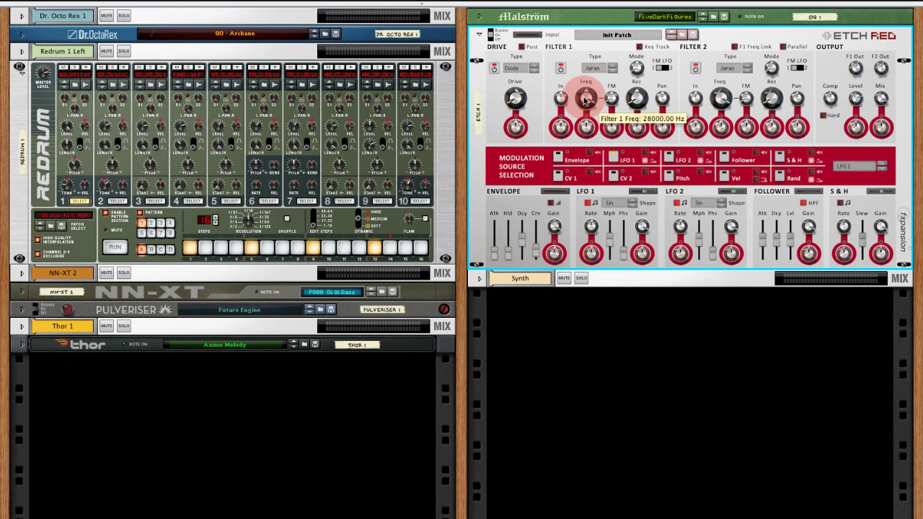
Cable the Redrum's right stereo output to the Etch Red's Follower override input on the rear of the rack.
{"action": "key", "text": "Tab"}
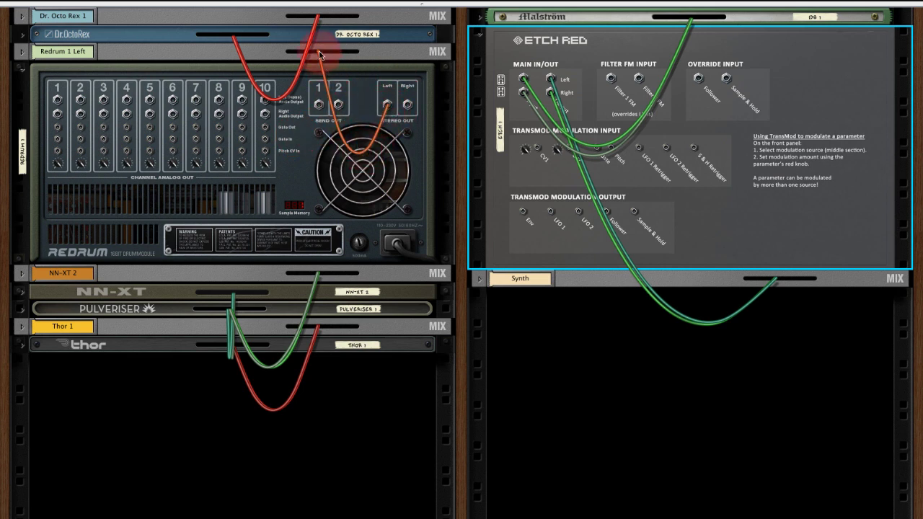
{"action": "left_click", "coordinate": [408, 107]}
{"action": "left_click_drag", "start_coordinate": [408, 108], "coordinate": [697, 80]}
{"action": "key", "text": "Tab"}
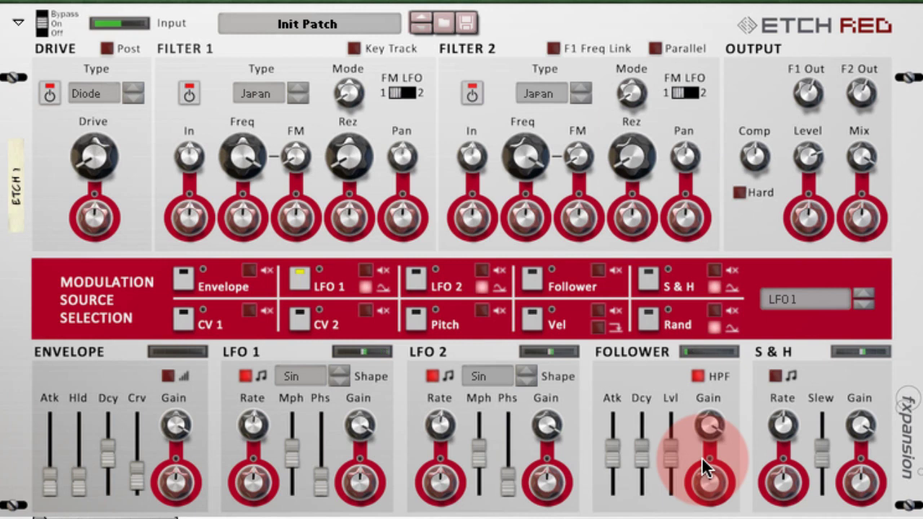
Select the Follower as modulation source, apply negative modulation to Filter 1's frequency and adjust that filter's base frequency.
{"action": "left_click", "coordinate": [533, 275]}
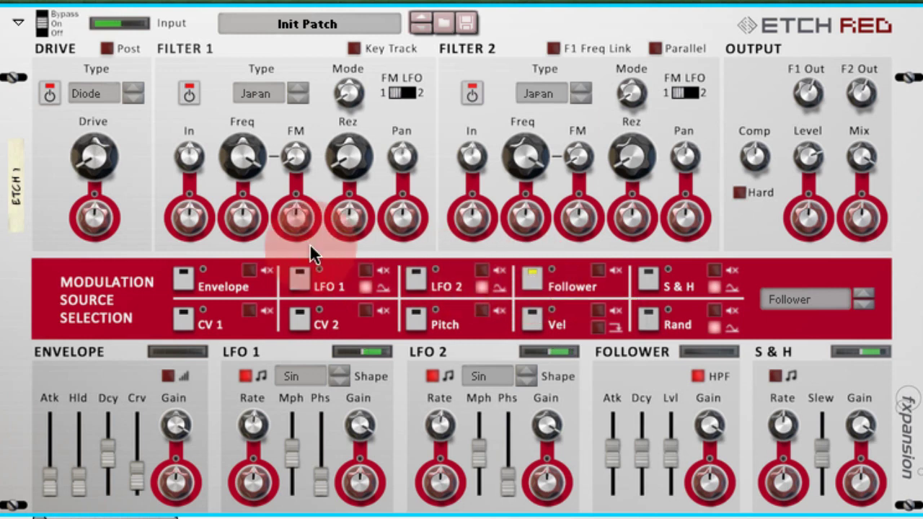
{"action": "mouse_move", "coordinate": [251, 220]}
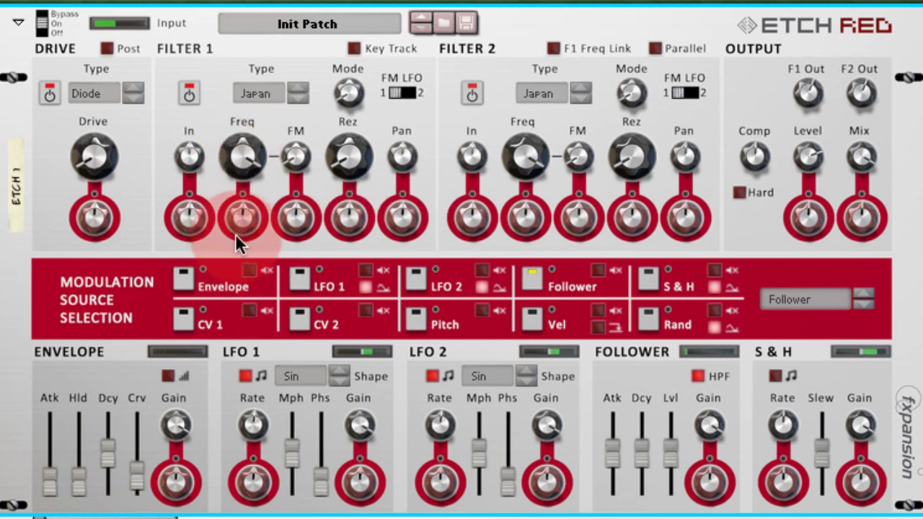
{"action": "left_click_drag", "start_coordinate": [243, 227], "coordinate": [239, 283]}
{"action": "left_click_drag", "start_coordinate": [250, 154], "coordinate": [240, 174]}
Adjust the Follower's attack and decay, and rebalance Filter 1's frequency against its Follower modulation amount.
{"action": "left_click_drag", "start_coordinate": [615, 446], "coordinate": [642, 434]}
{"action": "left_click", "coordinate": [644, 451]}
{"action": "left_click", "coordinate": [247, 154]}
{"action": "mouse_move", "coordinate": [247, 159]}
{"action": "left_mouse_down"}
{"action": "mouse_move", "coordinate": [238, 205]}
{"action": "mouse_move", "coordinate": [239, 153]}
{"action": "left_mouse_up"}
{"action": "left_click_drag", "start_coordinate": [243, 216], "coordinate": [247, 205]}
Fine-tune the Follower envelope with a decay slightly above the middle and a lower attack.
{"action": "left_click", "coordinate": [637, 433]}
{"action": "left_click_drag", "start_coordinate": [637, 433], "coordinate": [636, 436]}
{"action": "left_click_drag", "start_coordinate": [611, 482], "coordinate": [611, 488]}
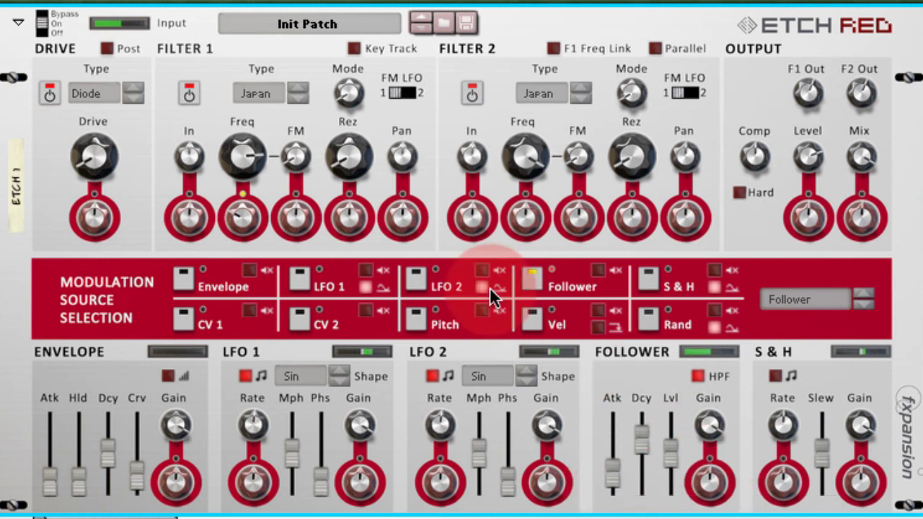
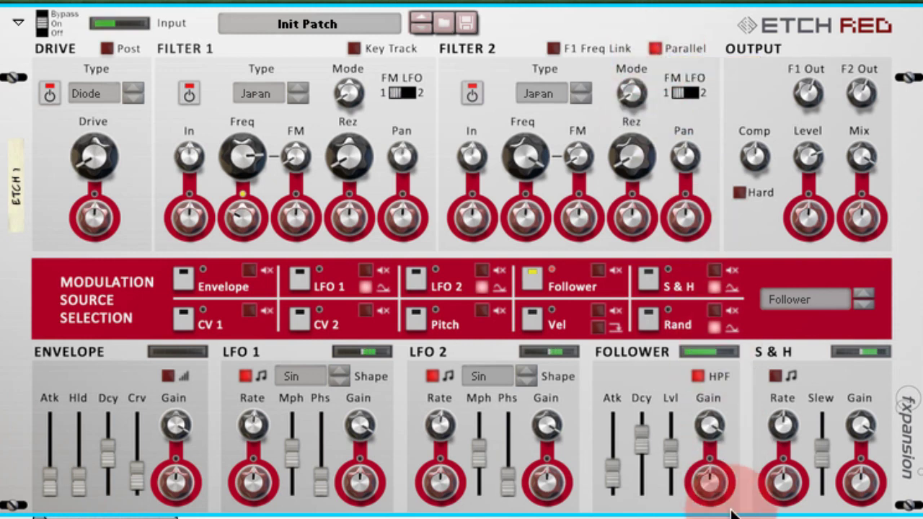
Turn on tempo sync for the Sample & Hold and raise its rate.
{"action": "left_click_drag", "start_coordinate": [793, 429], "coordinate": [793, 437]}
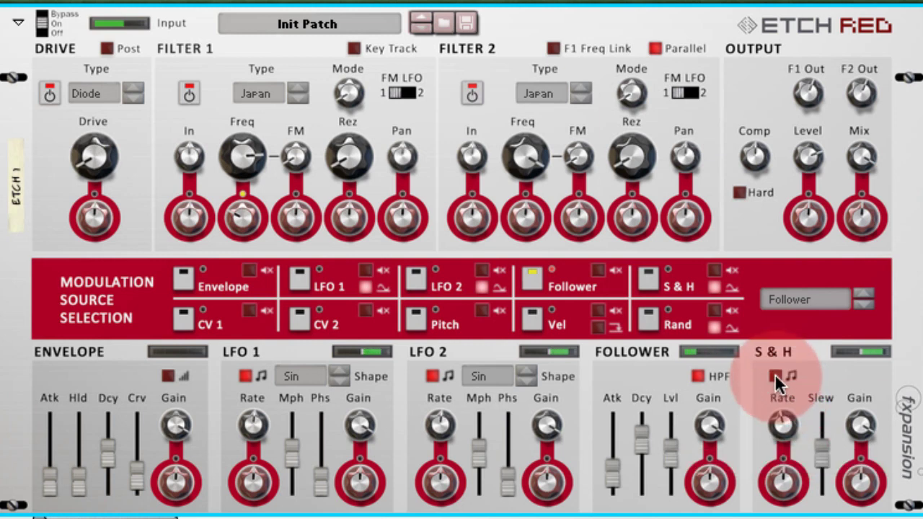
{"action": "left_click", "coordinate": [776, 376]}
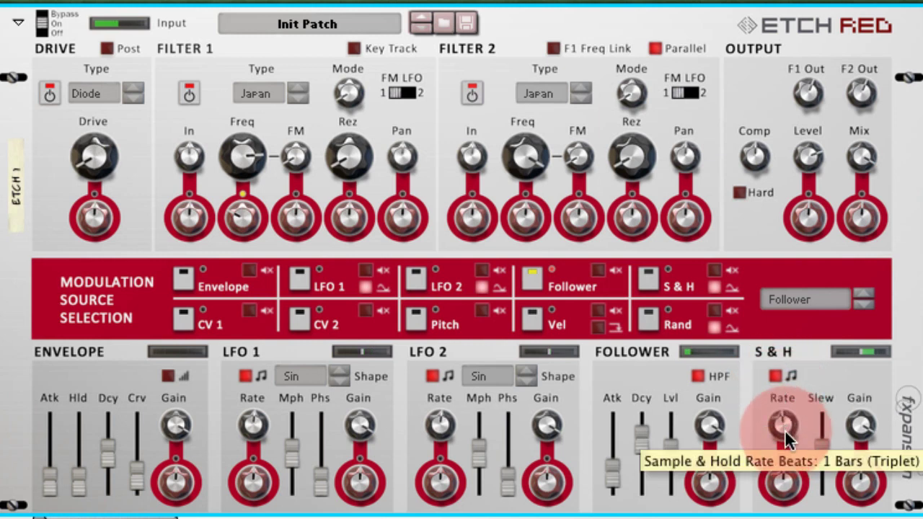
{"action": "mouse_move", "coordinate": [785, 425]}
{"action": "left_mouse_down"}
{"action": "mouse_move", "coordinate": [785, 400]}
{"action": "mouse_move", "coordinate": [785, 409]}
{"action": "left_mouse_up"}
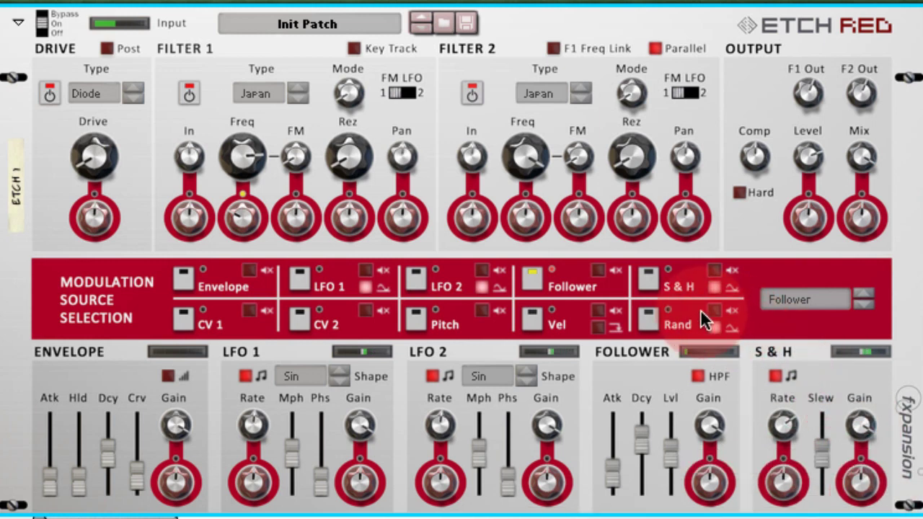
Modulate Filter 2's frequency with Sample & Hold at about -47 %, lowering that filter's base frequency and raising its resonance.
{"action": "left_click", "coordinate": [647, 279]}
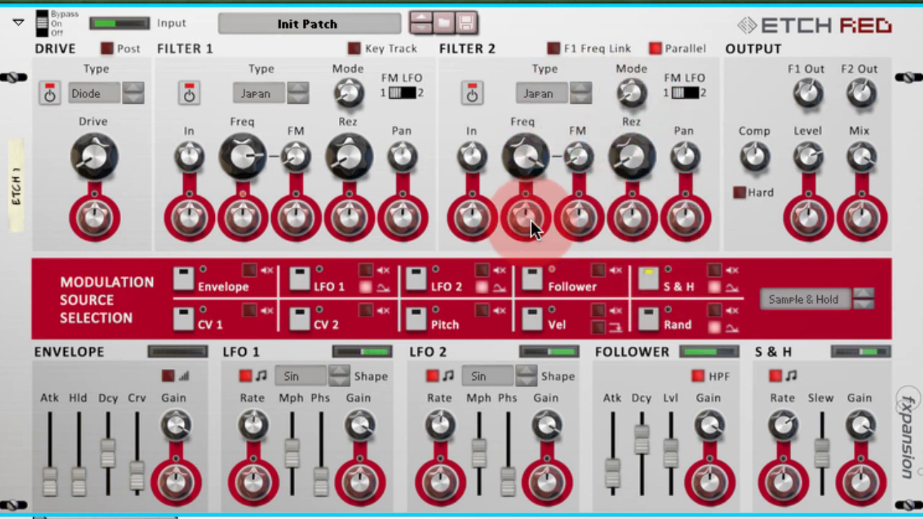
{"action": "left_click_drag", "start_coordinate": [530, 218], "coordinate": [526, 237]}
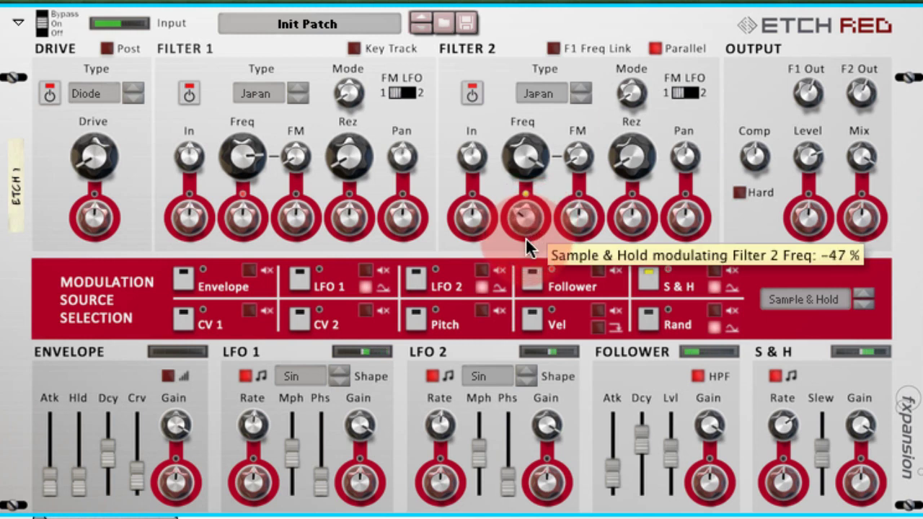
{"action": "left_click_drag", "start_coordinate": [530, 169], "coordinate": [524, 195]}
{"action": "left_click_drag", "start_coordinate": [632, 153], "coordinate": [623, 84]}
{"action": "left_click_drag", "start_coordinate": [536, 150], "coordinate": [583, 92]}
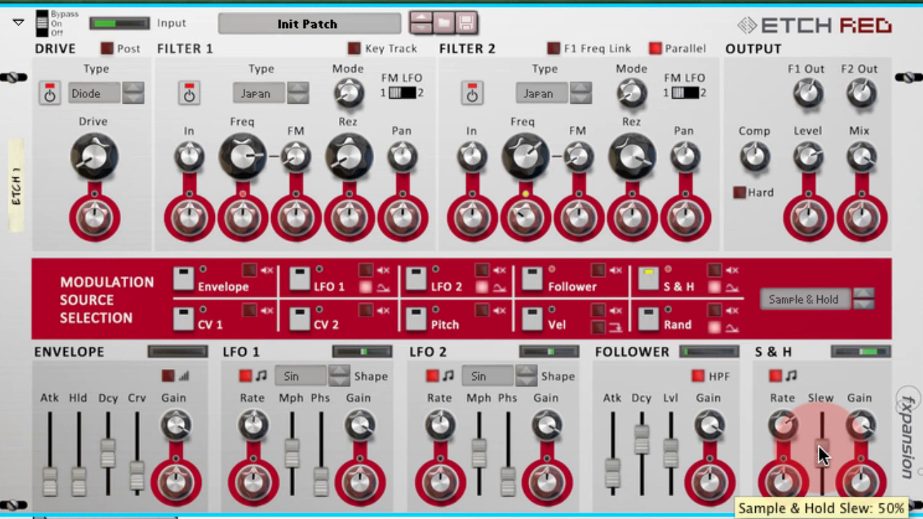
Set the Sample & Hold slew to 0% and balance the filter outputs, Filter 1 at -4.25 dB and Filter 2 at about 2.45 dB.
{"action": "left_click_drag", "start_coordinate": [823, 453], "coordinate": [823, 496]}
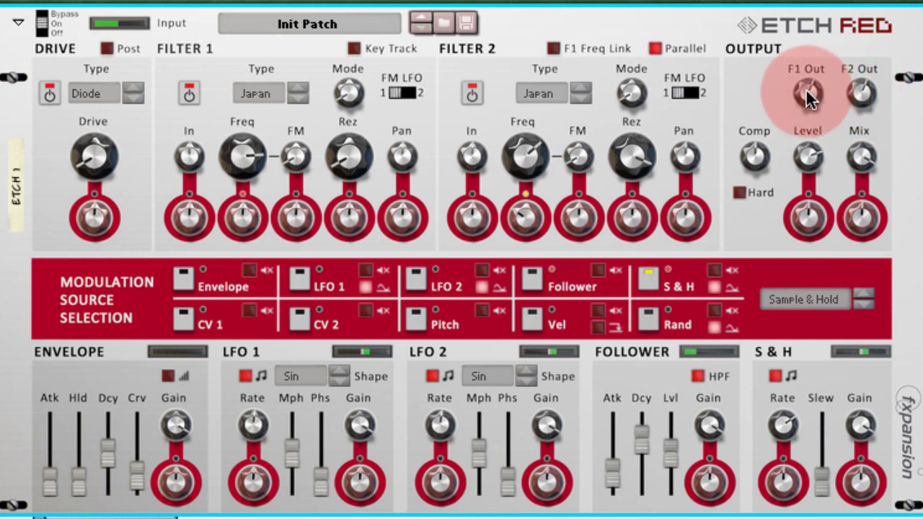
{"action": "left_click_drag", "start_coordinate": [807, 92], "coordinate": [863, 94]}
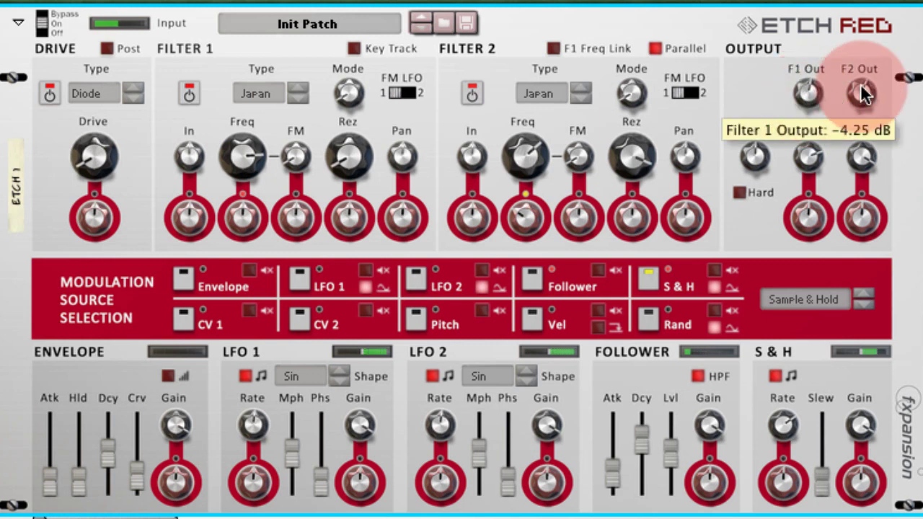
{"action": "scroll", "coordinate": [859, 92], "scroll_direction": "up", "scroll_amount": 1}
{"action": "scroll", "coordinate": [860, 89], "scroll_direction": "up", "scroll_amount": 1}
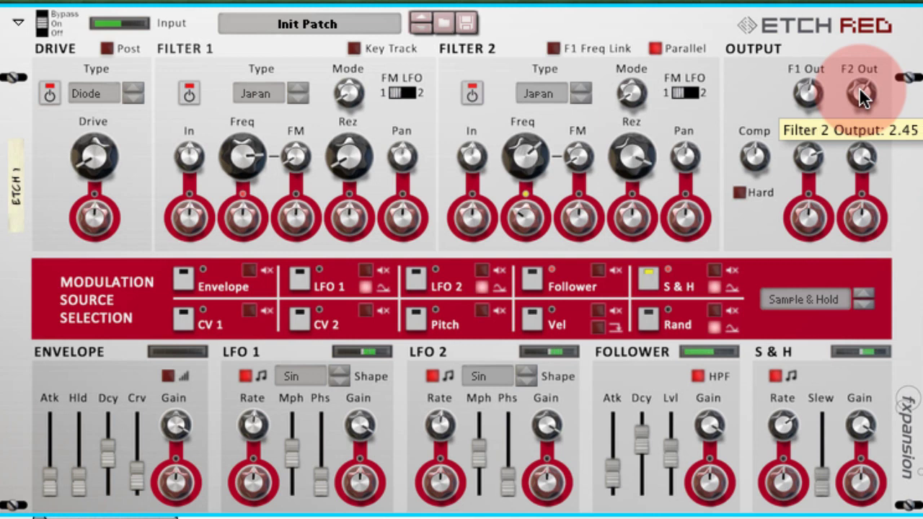
{"action": "scroll", "coordinate": [858, 89], "scroll_direction": "down", "scroll_amount": 1}
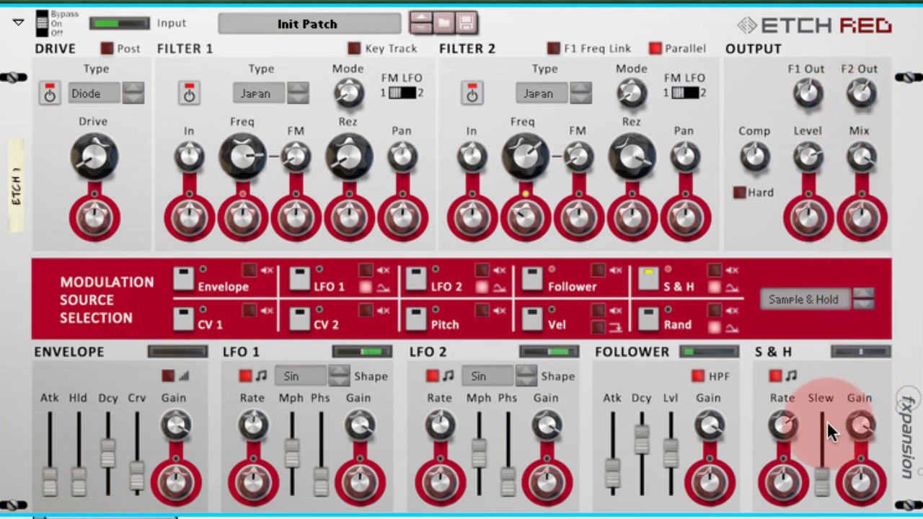
{"action": "mouse_move", "coordinate": [827, 422]}
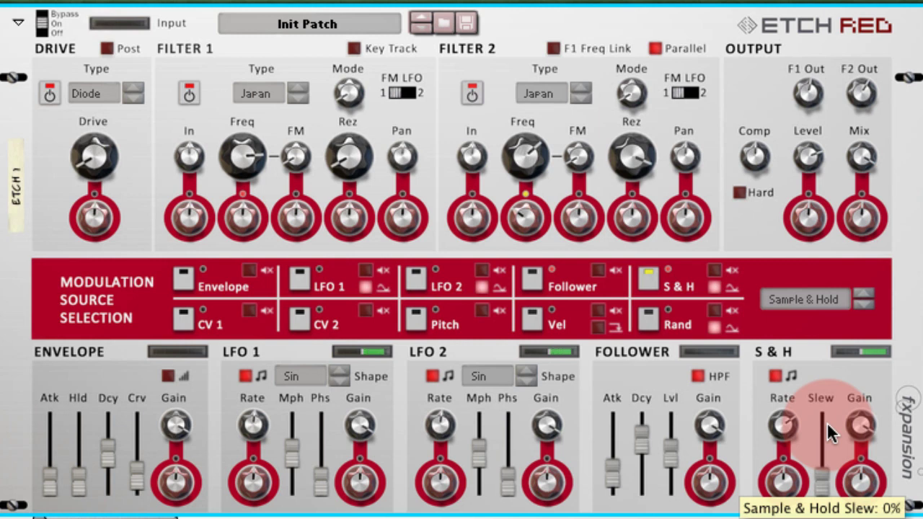
Patch the Etch Red's Sample & Hold modulation output into the Dr. Octo Rex's Filter Cutoff modulation input.
{"action": "key", "text": "Tab"}
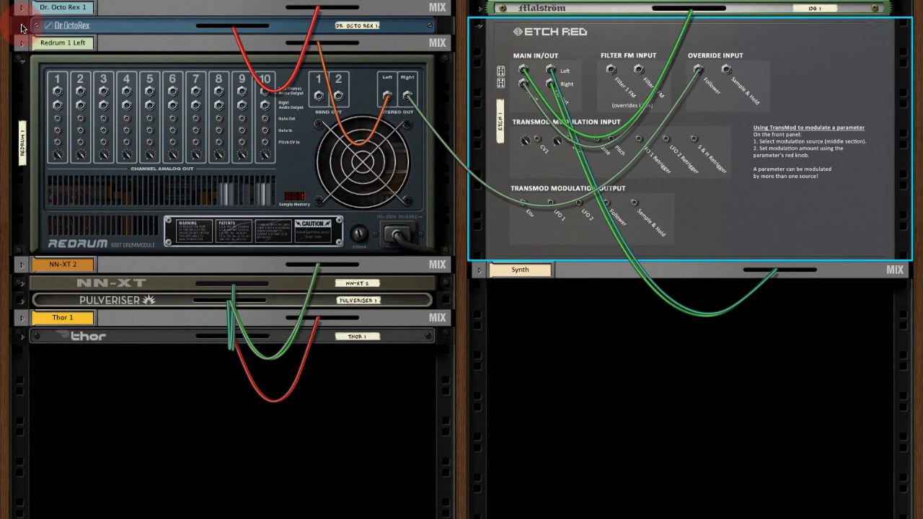
{"action": "left_click", "coordinate": [21, 27]}
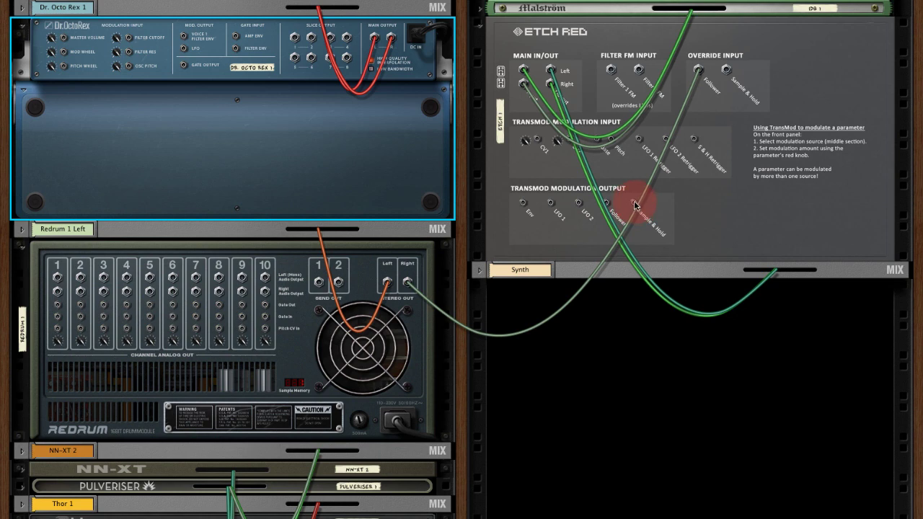
{"action": "left_click_drag", "start_coordinate": [635, 206], "coordinate": [129, 44]}
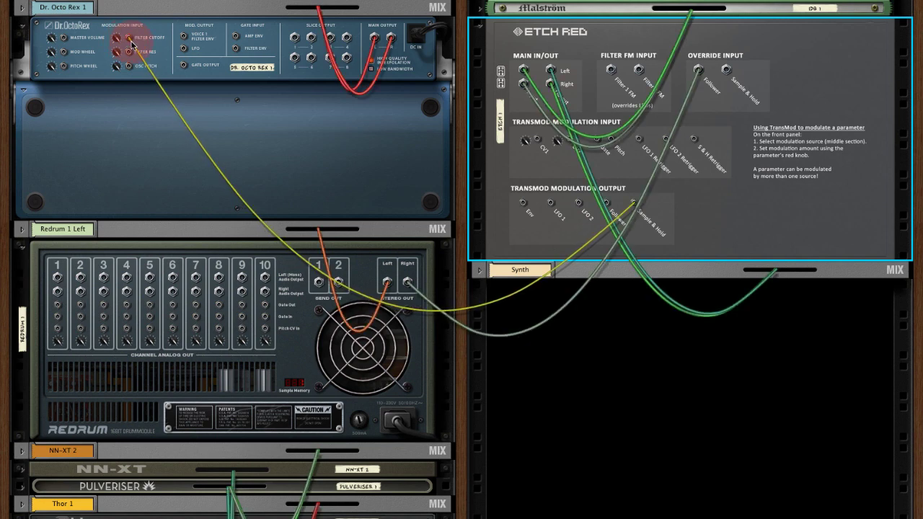
Lower the Dr. Octo Rex filter frequency to 62 and, with the song playing, raise its filter resonance to 109.
{"action": "key", "text": "Tab"}
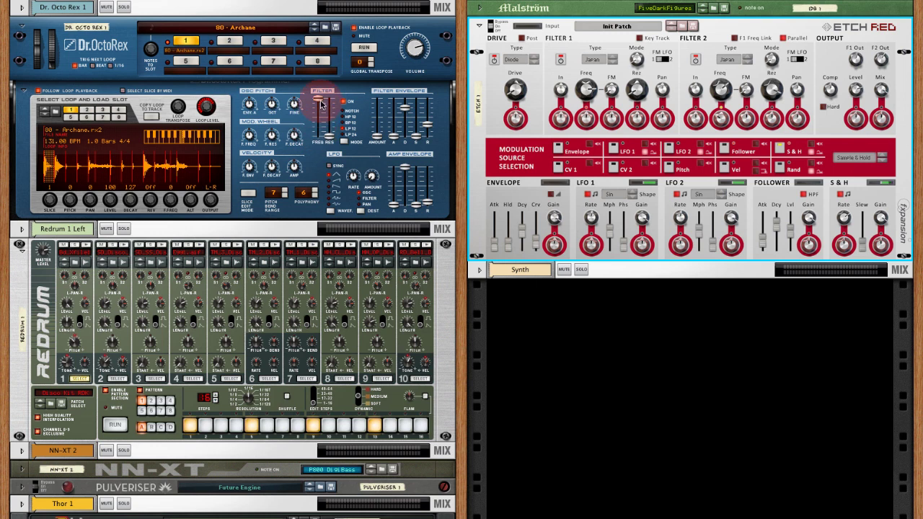
{"action": "left_click_drag", "start_coordinate": [320, 105], "coordinate": [318, 120]}
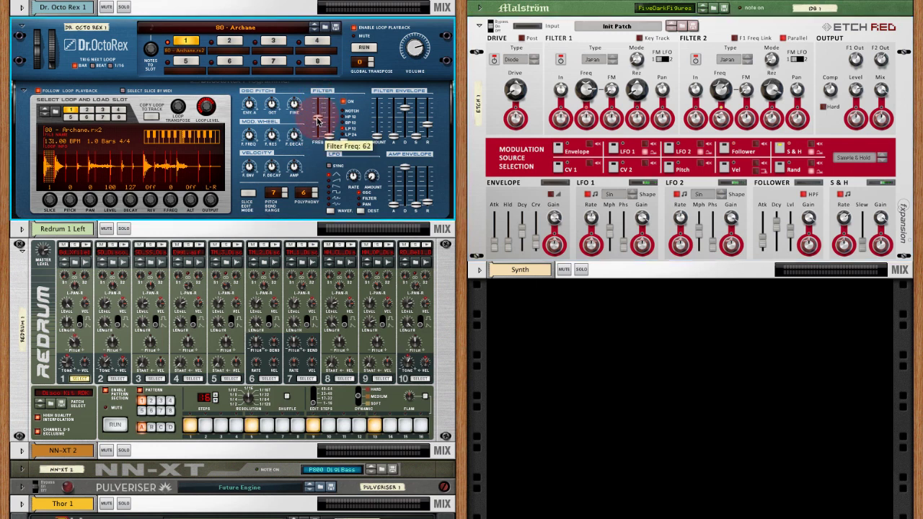
{"action": "key", "text": "space"}
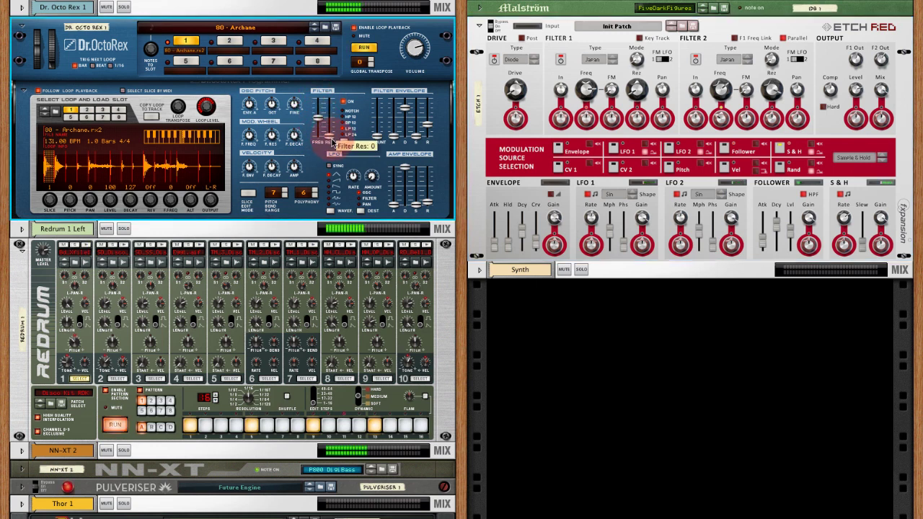
{"action": "left_click_drag", "start_coordinate": [329, 136], "coordinate": [333, 109]}
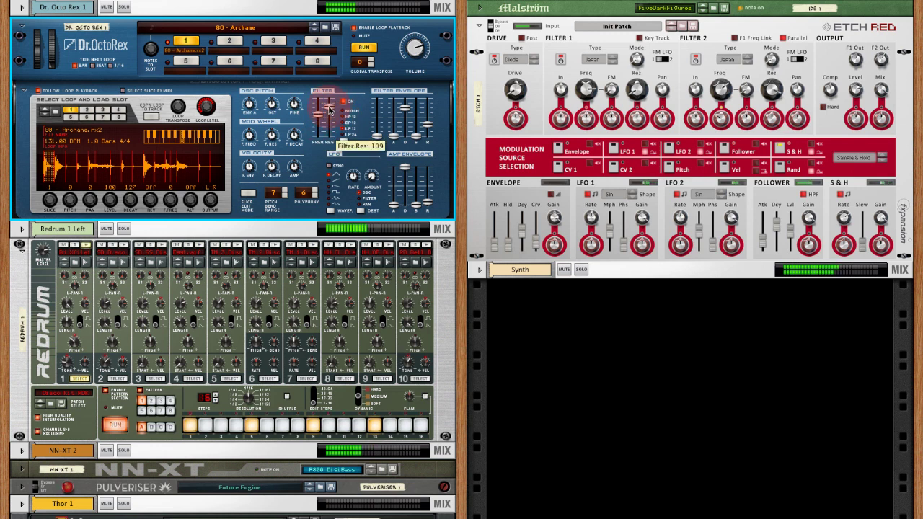
Set the Dr. Octo Rex's Filter Cutoff modulation input amount to 32.
{"action": "key", "text": "Tab"}
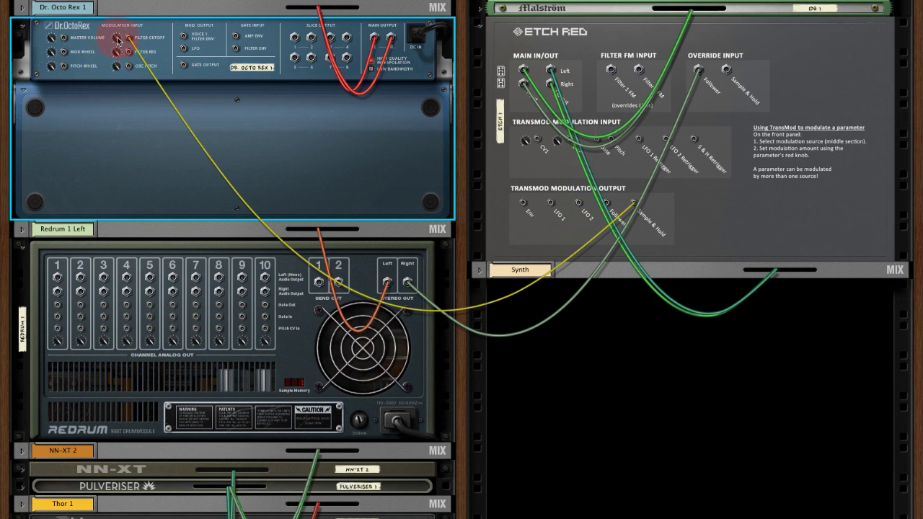
{"action": "left_click_drag", "start_coordinate": [115, 63], "coordinate": [116, 68]}
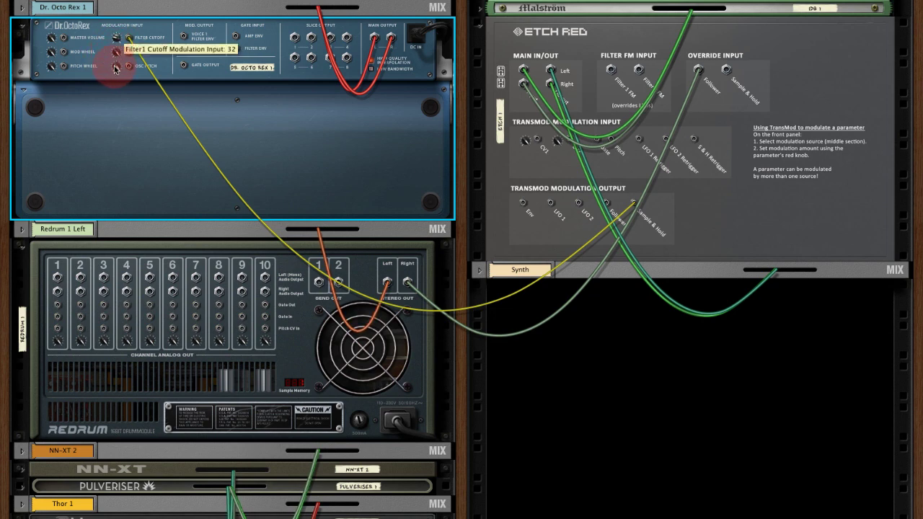
{"action": "key", "text": "Tab"}
Raise the Dr. Octo Rex filter frequency to 86 while listening to the modulated loop.
{"action": "left_click_drag", "start_coordinate": [319, 122], "coordinate": [318, 116]}
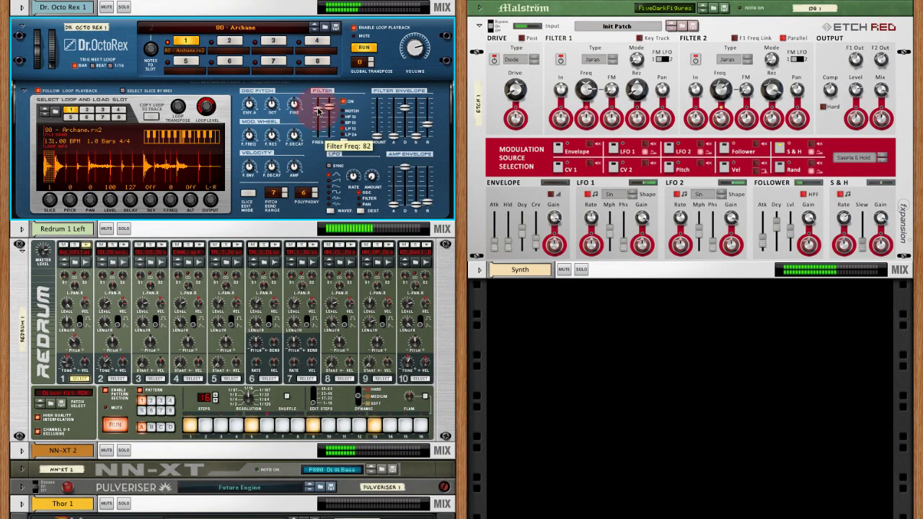
{"action": "left_click_drag", "start_coordinate": [319, 109], "coordinate": [317, 112]}
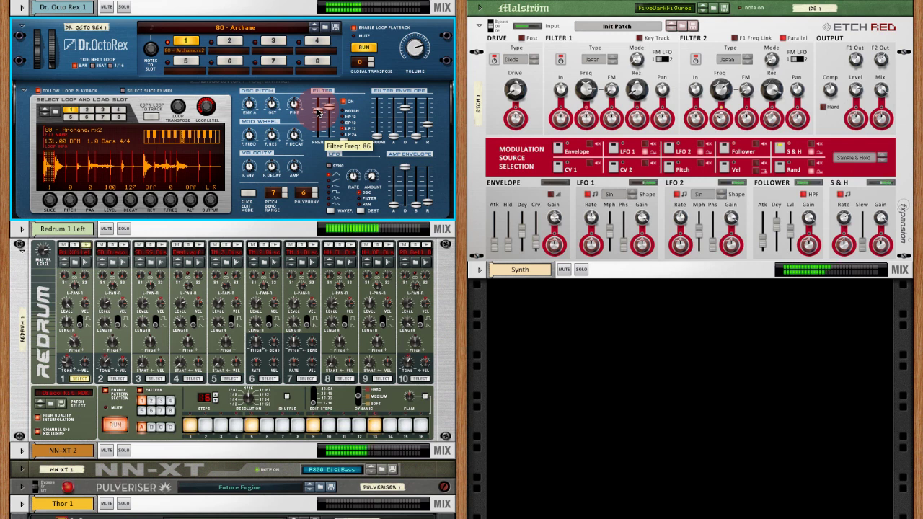
{"action": "key", "text": "space"}
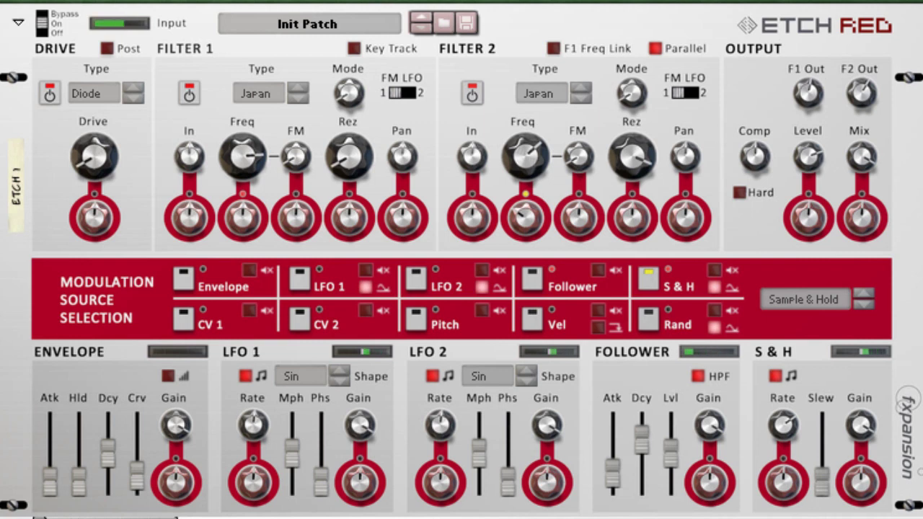
{"action": "left_click", "coordinate": [167, 376]}
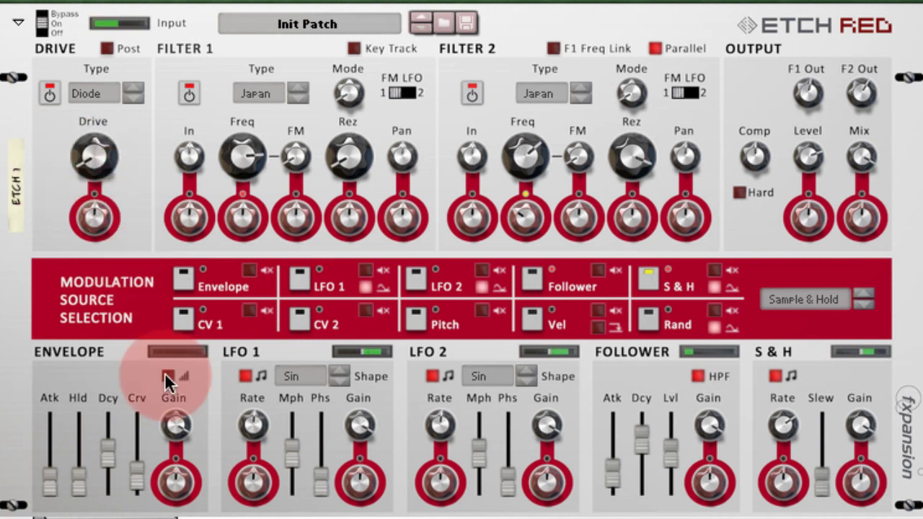
{"action": "left_click", "coordinate": [537, 275]}
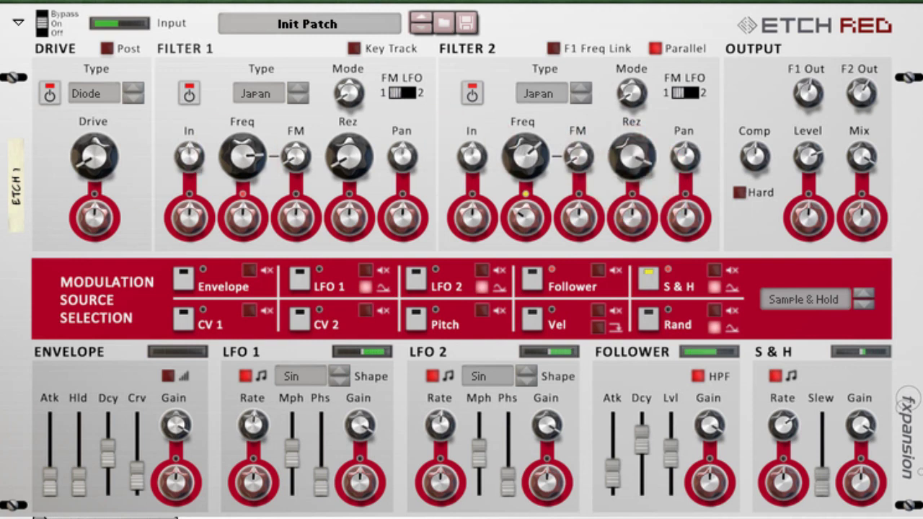